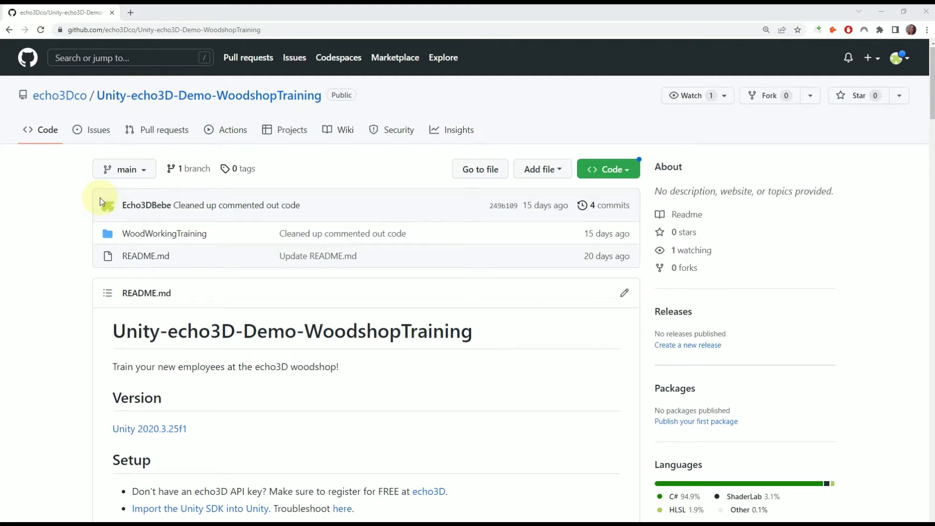
Step: Show the Code dropdown of the Unity-echo3D-Demo-WoodshopTraining repository, with its clone and Download ZIP options
{"action": "left_click", "coordinate": [615, 170]}
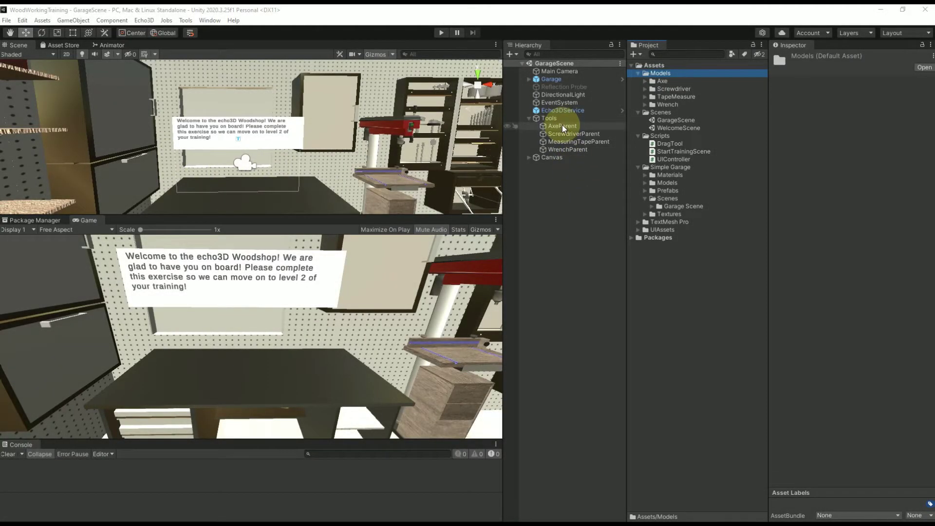
Step: Select AxeParent and the other tool parents, then reselect AxeParent alone to view its Echo 3D Hologram settings
{"action": "left_click", "coordinate": [562, 126]}
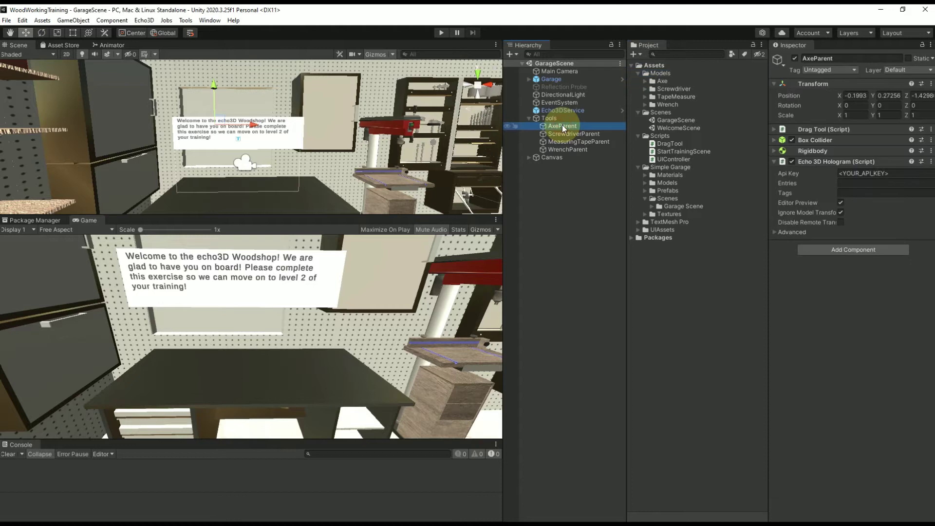
{"action": "left_click", "coordinate": [589, 150], "text": "shift"}
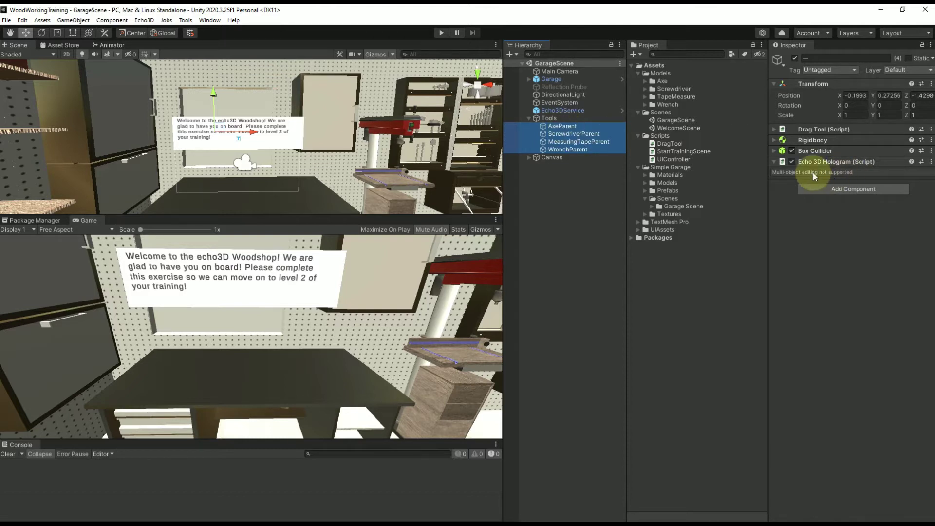
{"action": "left_click", "coordinate": [578, 129]}
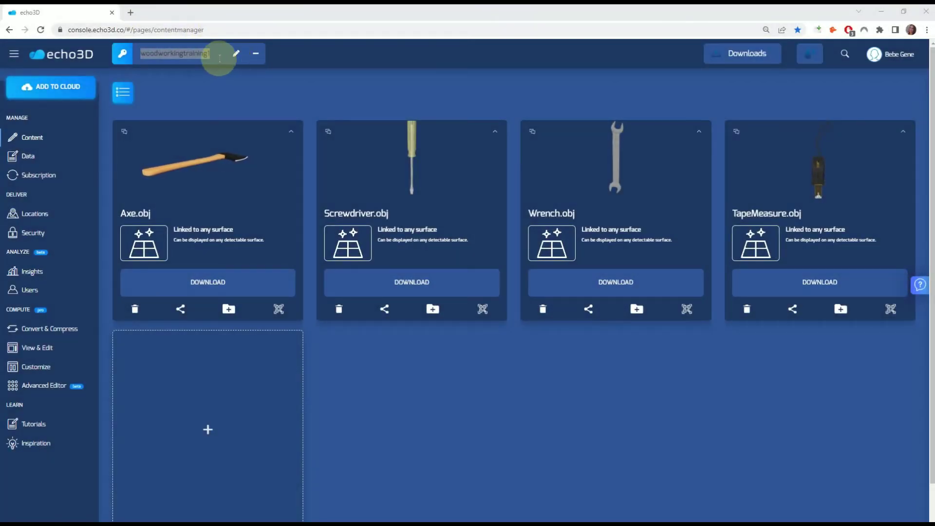
Step: Bring the echo3D console window to the front for the project's API key
{"action": "left_click", "coordinate": [217, 55]}
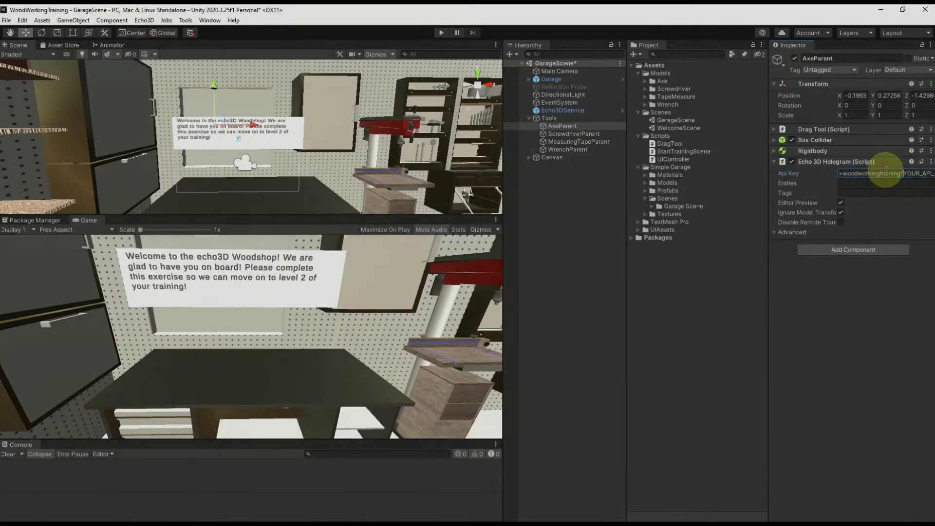
Step: Paste the echo3D API key into the Api Key fields of AxeParent, ScrewdriverParent, MeasuringTapeParent and WrenchParent
{"action": "left_click", "coordinate": [898, 173]}
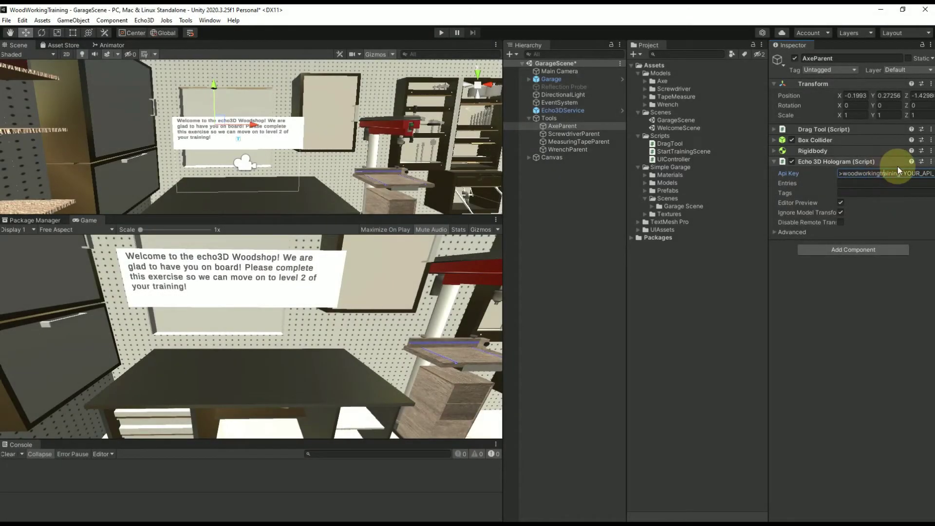
{"action": "key", "text": "ctrl+v"}
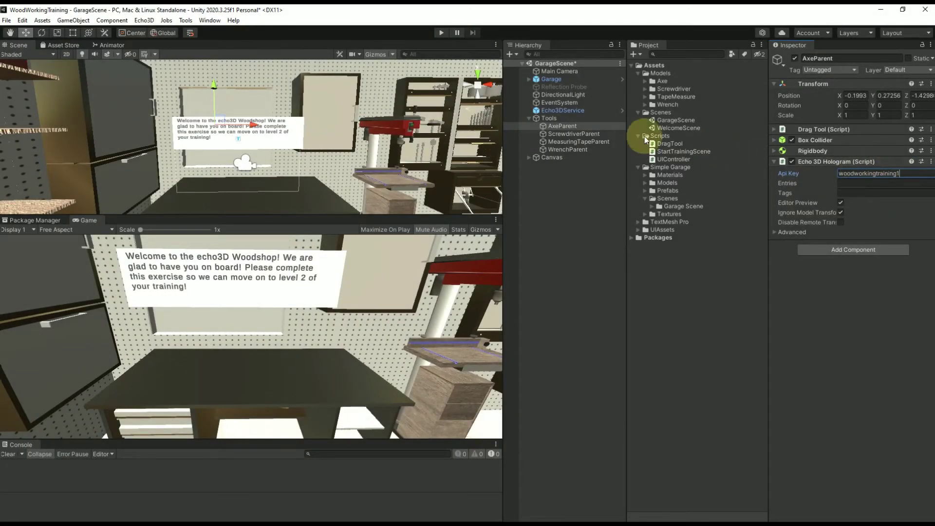
{"action": "left_click", "coordinate": [574, 133]}
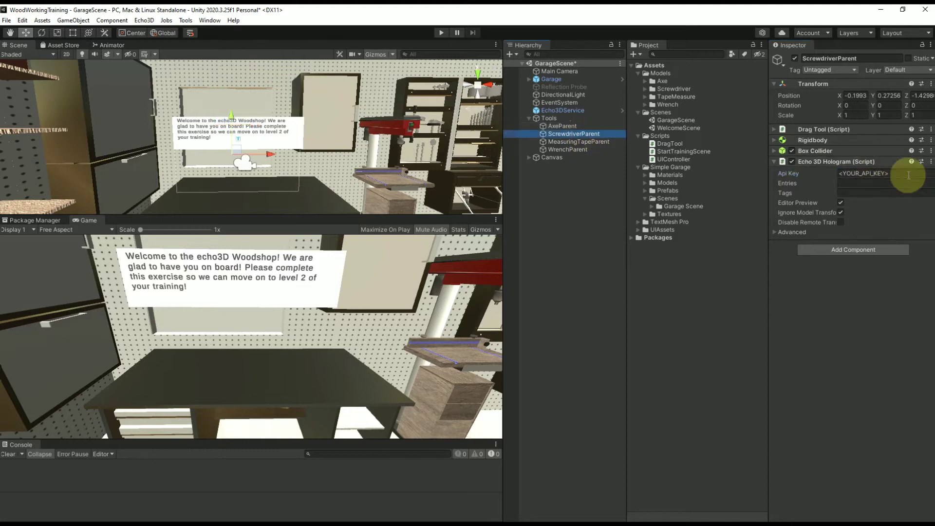
{"action": "left_click", "coordinate": [804, 173]}
{"action": "left_click", "coordinate": [586, 141]}
{"action": "left_click", "coordinate": [907, 173]}
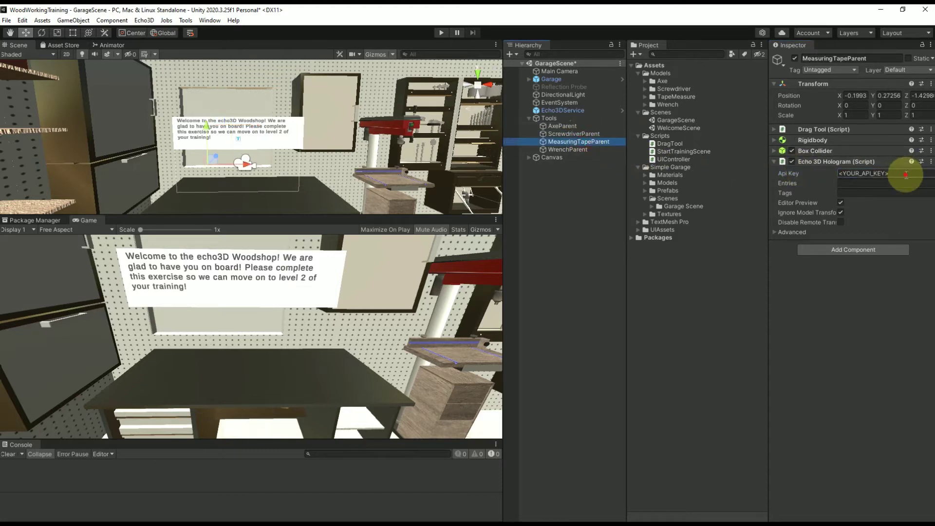
{"action": "left_click", "coordinate": [583, 149]}
{"action": "left_click", "coordinate": [907, 173]}
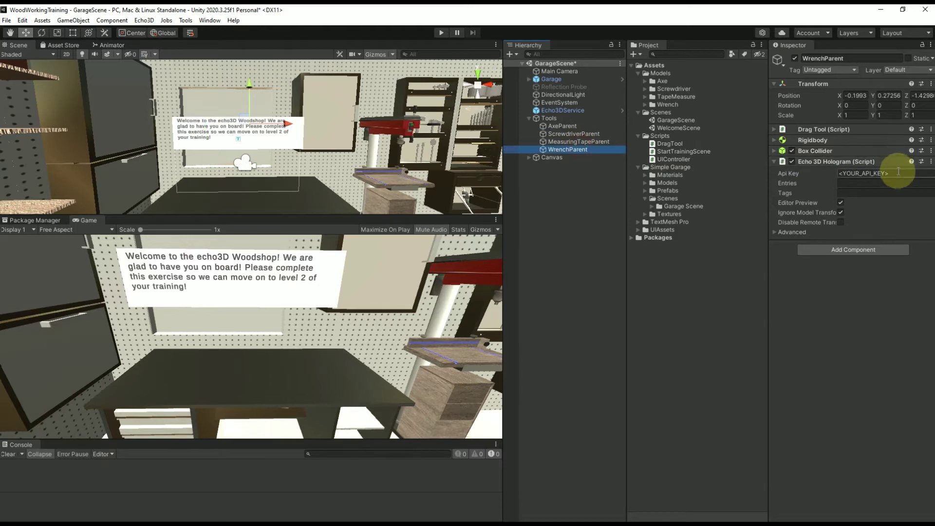
{"action": "key", "text": "ctrl+v"}
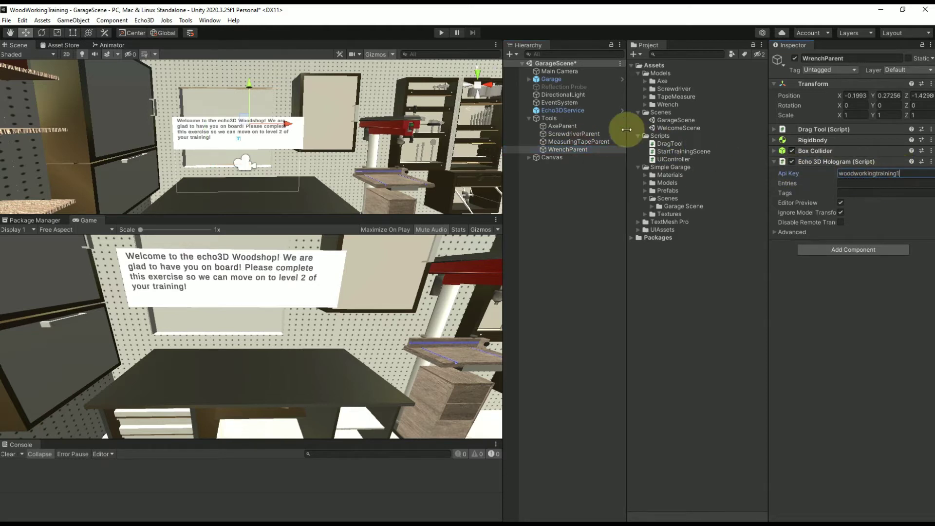
{"action": "left_click", "coordinate": [572, 128]}
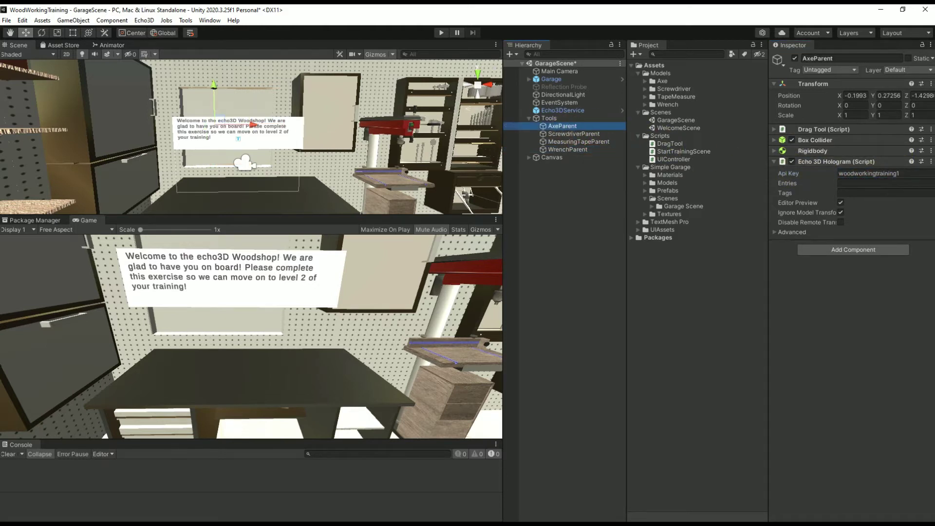
{"action": "key", "text": "alt+Tab"}
Step: Maximize the echo3D console, flip the Axe.obj card to its metadata and select its Entry ID
{"action": "double_click", "coordinate": [408, 101]}
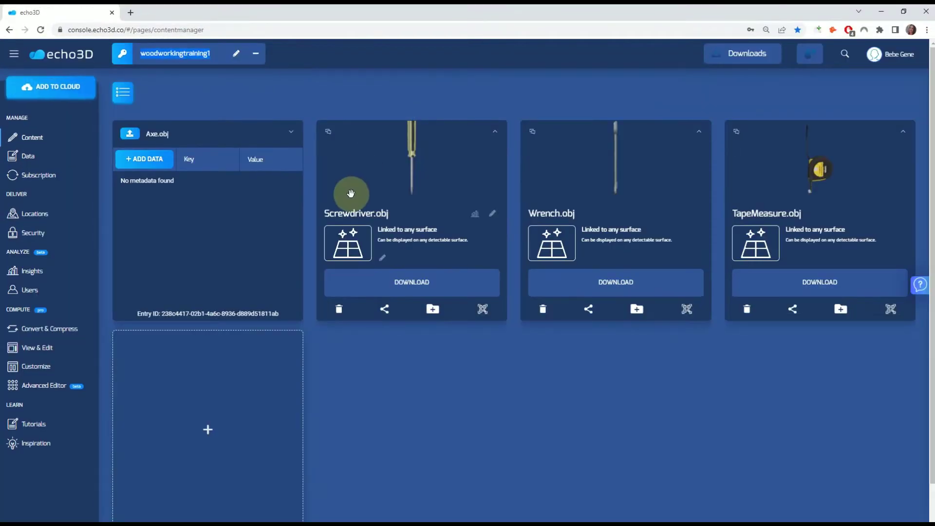
{"action": "left_click", "coordinate": [292, 131]}
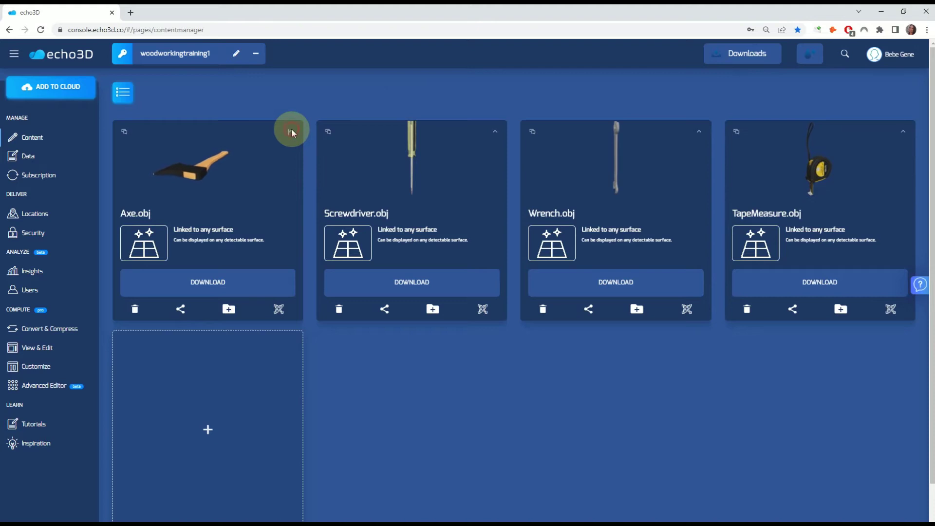
{"action": "left_click", "coordinate": [292, 131]}
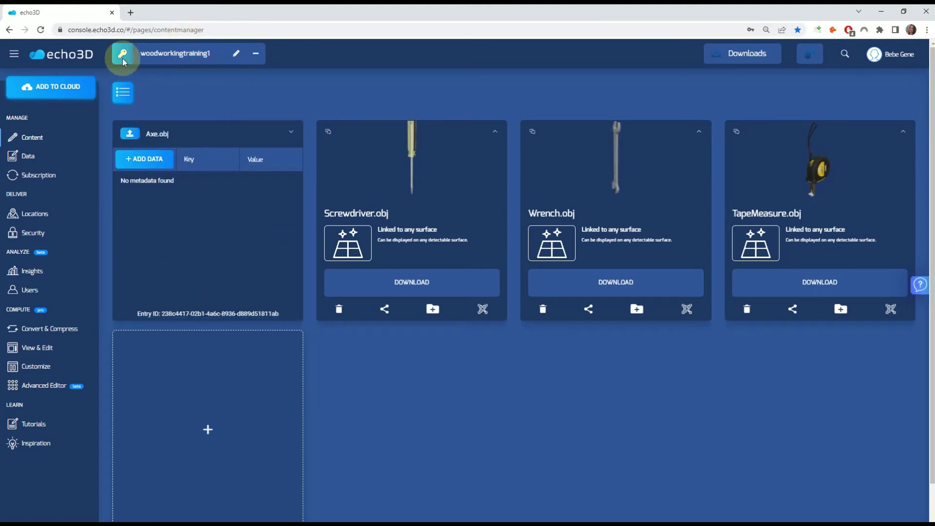
{"action": "mouse_move", "coordinate": [282, 313]}
{"action": "left_mouse_down"}
{"action": "mouse_move", "coordinate": [150, 314]}
{"action": "mouse_move", "coordinate": [282, 314]}
{"action": "left_mouse_up"}
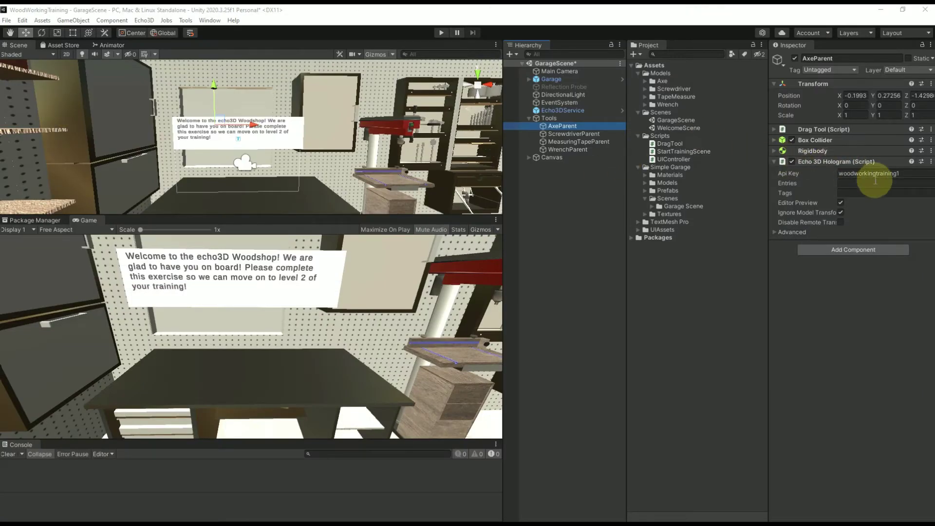
Step: Paste the Axe entry ID into AxeParent's Echo 3D Hologram Entries field and commit it
{"action": "left_click", "coordinate": [871, 182]}
{"action": "key", "text": "ctrl+v"}
{"action": "key", "text": "Return"}
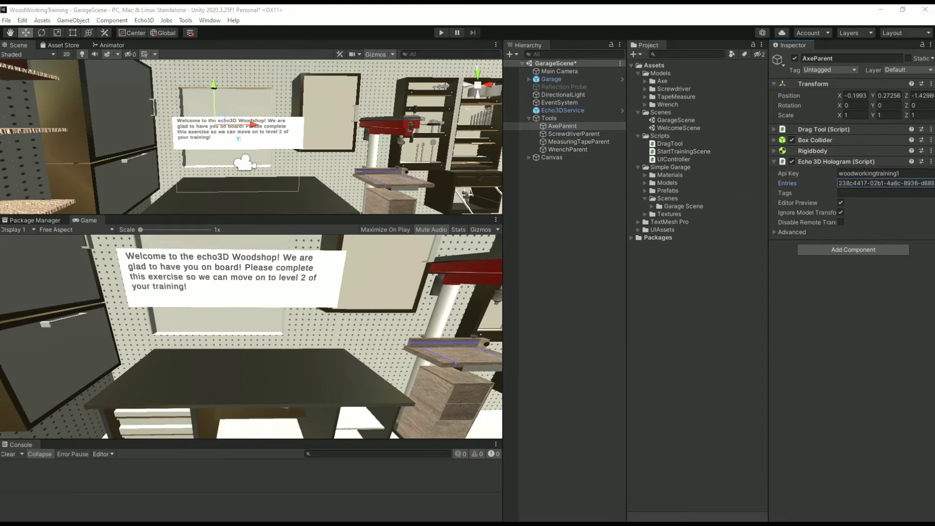
Step: Maximize the echo3D console window and bring it back in front of Unity
{"action": "key", "text": "alt+Tab"}
{"action": "double_click", "coordinate": [531, 118]}
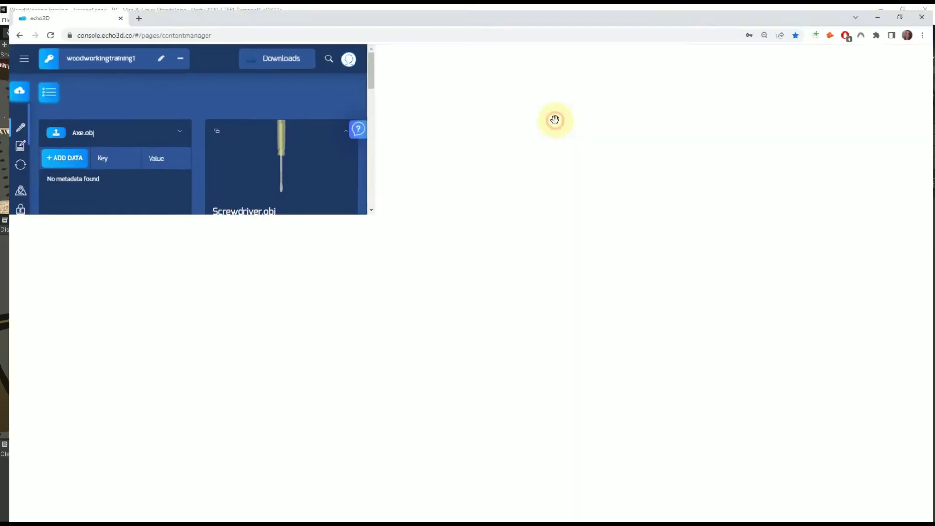
{"action": "key", "text": "alt+Tab"}
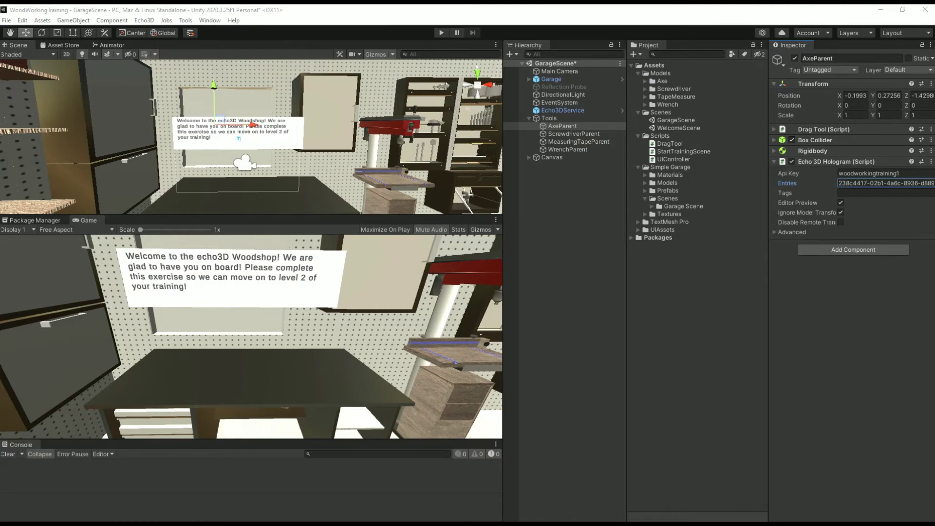
{"action": "key", "text": "alt+Tab"}
Step: Enlarge the echo3D window, return to the content list and select the Screwdriver card's Entry ID
{"action": "left_click", "coordinate": [305, 269]}
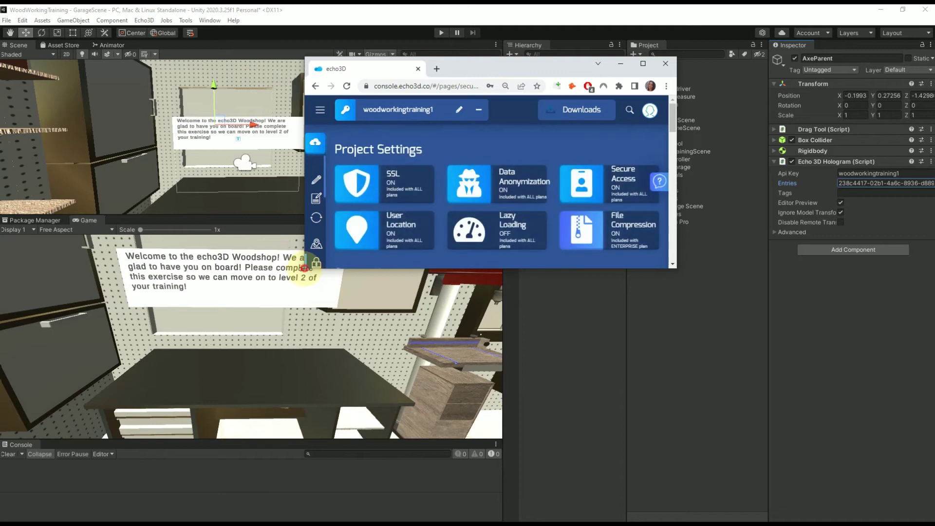
{"action": "left_click_drag", "start_coordinate": [306, 269], "coordinate": [26, 488]}
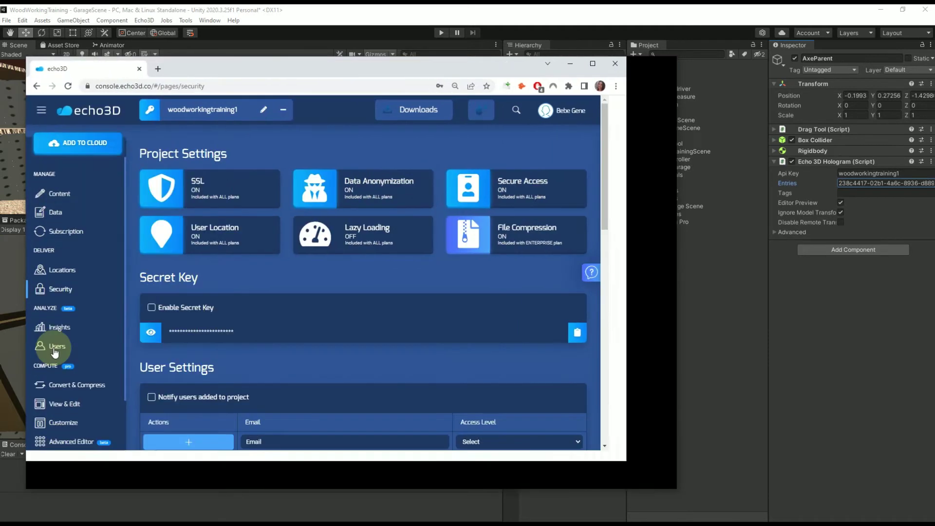
{"action": "left_click", "coordinate": [75, 197]}
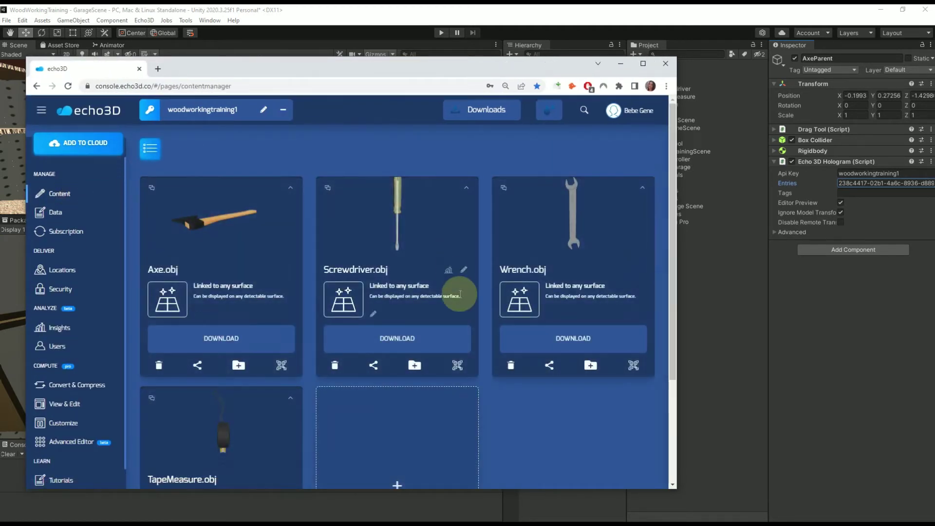
{"action": "left_click", "coordinate": [466, 189]}
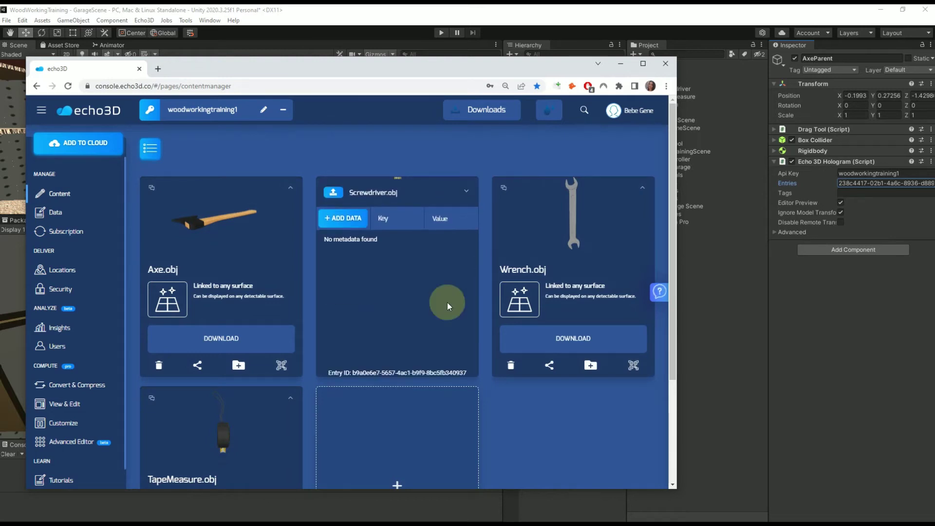
{"action": "left_click_drag", "start_coordinate": [466, 370], "coordinate": [354, 371]}
{"action": "key", "text": "ctrl+c"}
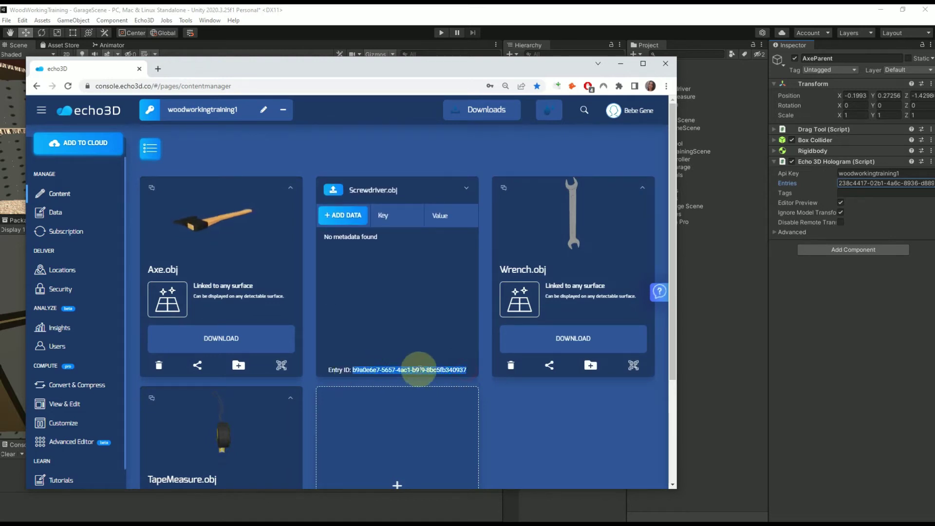
Step: Paste the Screwdriver entry ID into ScrewdriverParent's Echo 3D Hologram Entries field
{"action": "left_click", "coordinate": [715, 264]}
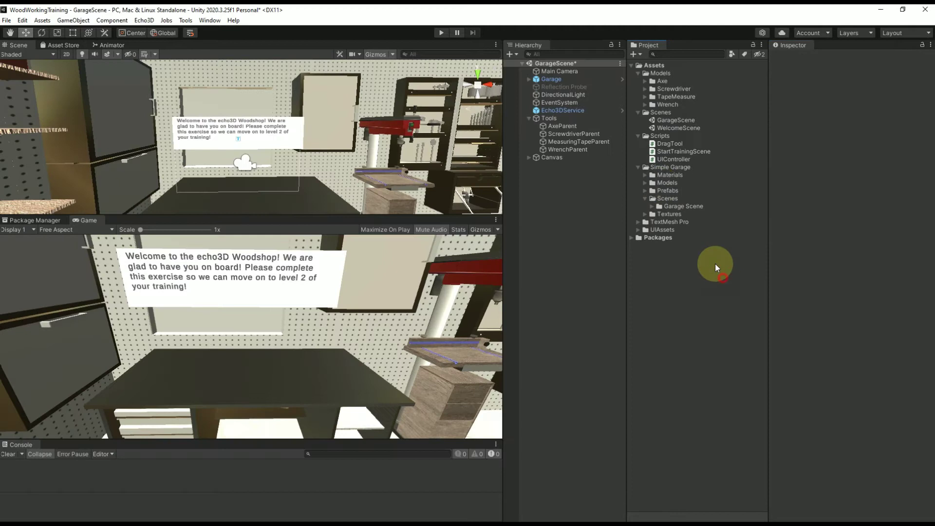
{"action": "left_click", "coordinate": [560, 134]}
{"action": "left_click", "coordinate": [855, 183]}
{"action": "key", "text": "ctrl+v"}
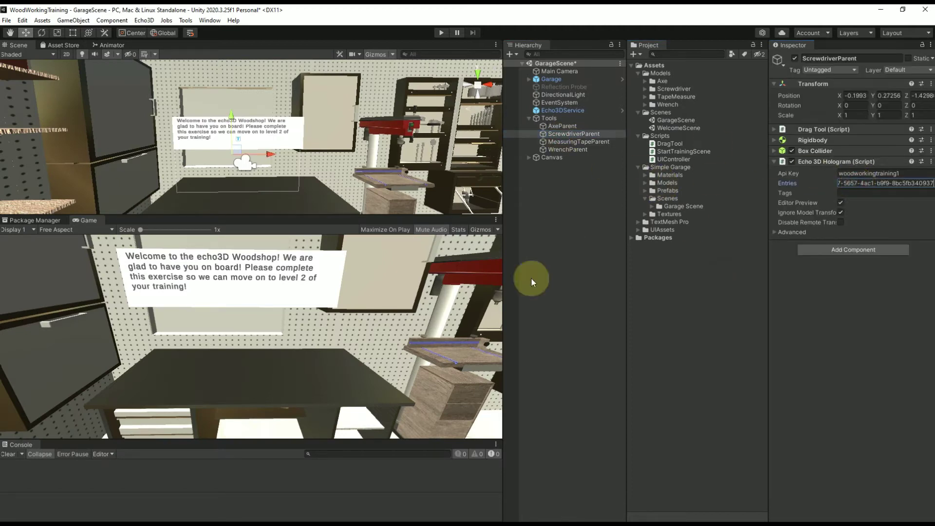
{"action": "left_click", "coordinate": [26, 459]}
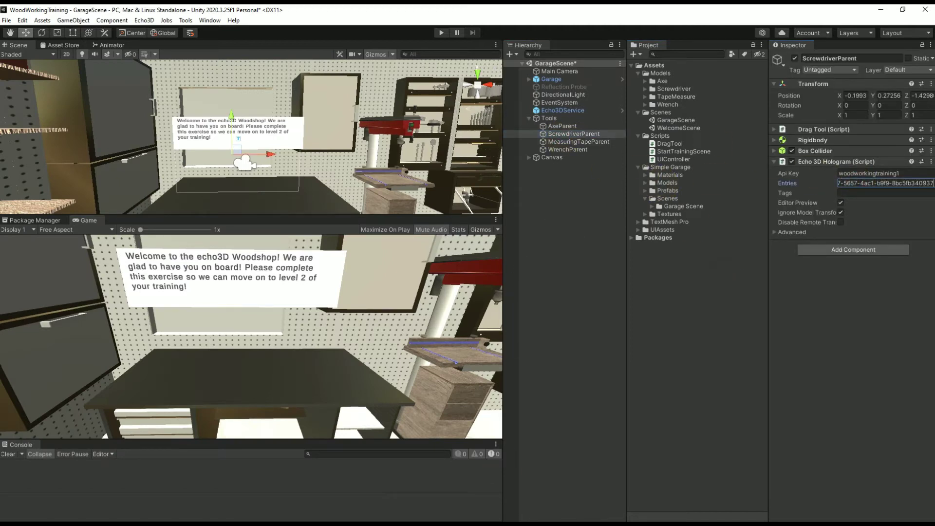
Step: Copy the Wrench card's Entry ID and paste it into WrenchParent's Entries field
{"action": "key", "text": "alt+Tab"}
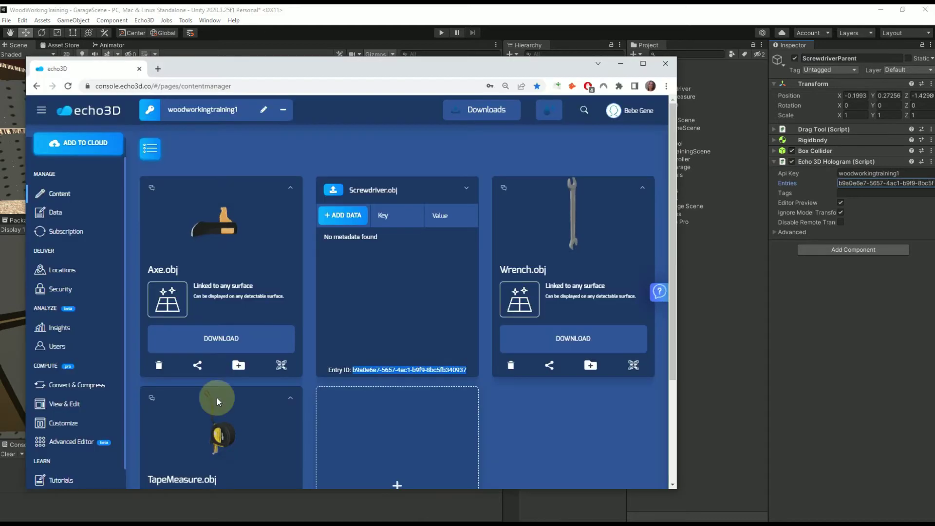
{"action": "left_click", "coordinate": [653, 190]}
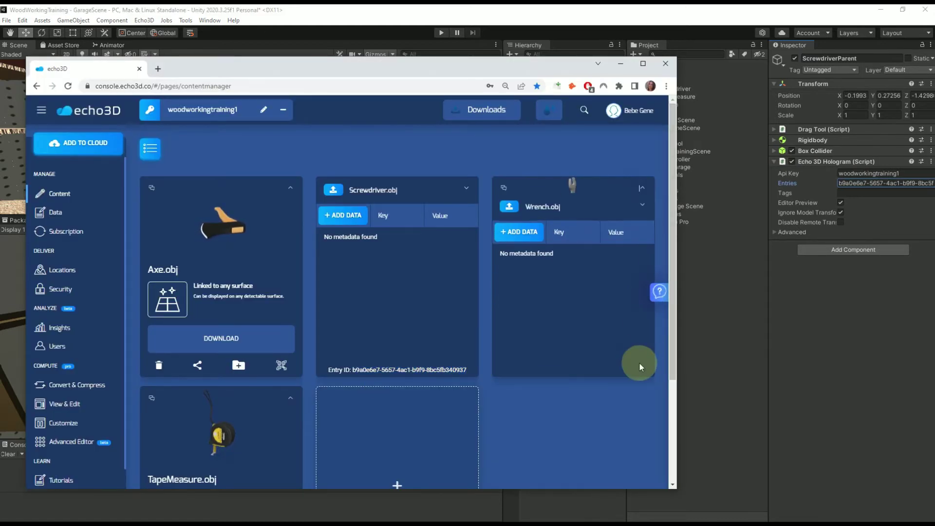
{"action": "left_click_drag", "start_coordinate": [643, 373], "coordinate": [531, 375]}
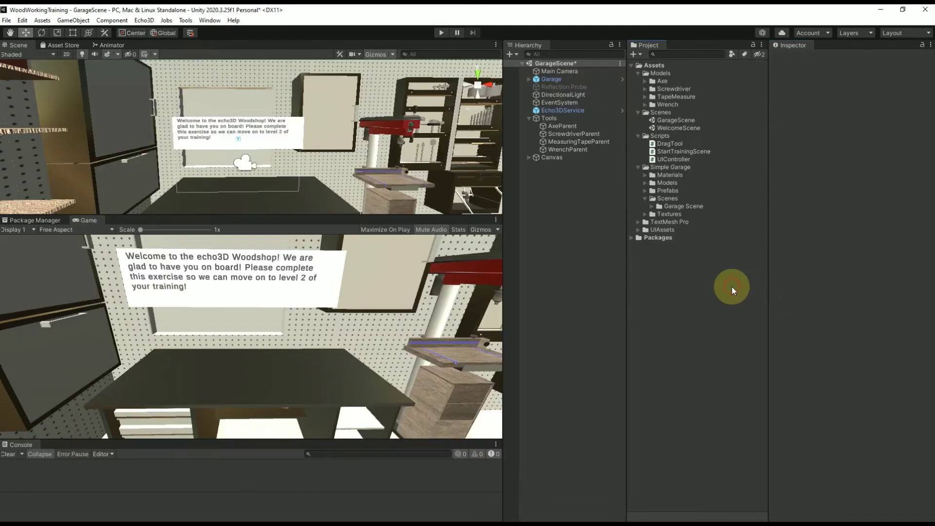
{"action": "left_click", "coordinate": [731, 286]}
{"action": "left_click", "coordinate": [607, 150]}
{"action": "left_click", "coordinate": [861, 185]}
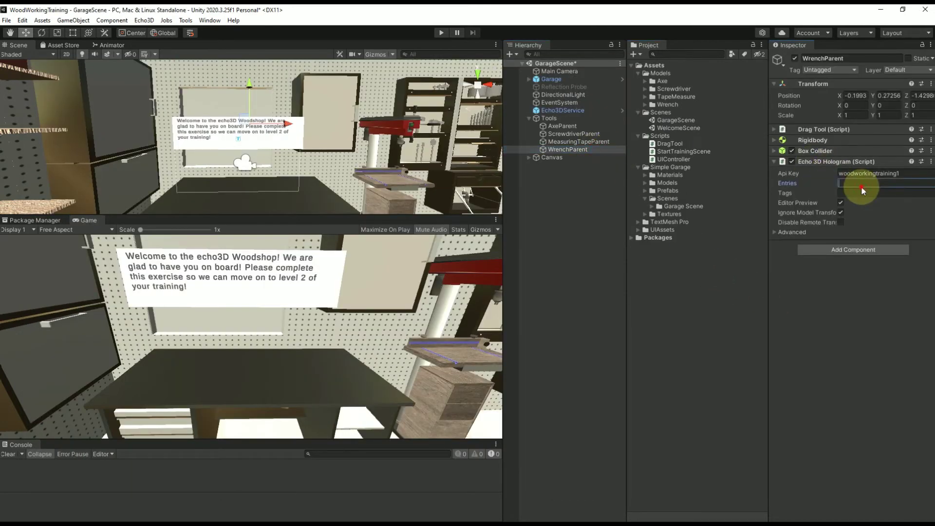
{"action": "key", "text": "ctrl+v"}
{"action": "left_click", "coordinate": [584, 148]}
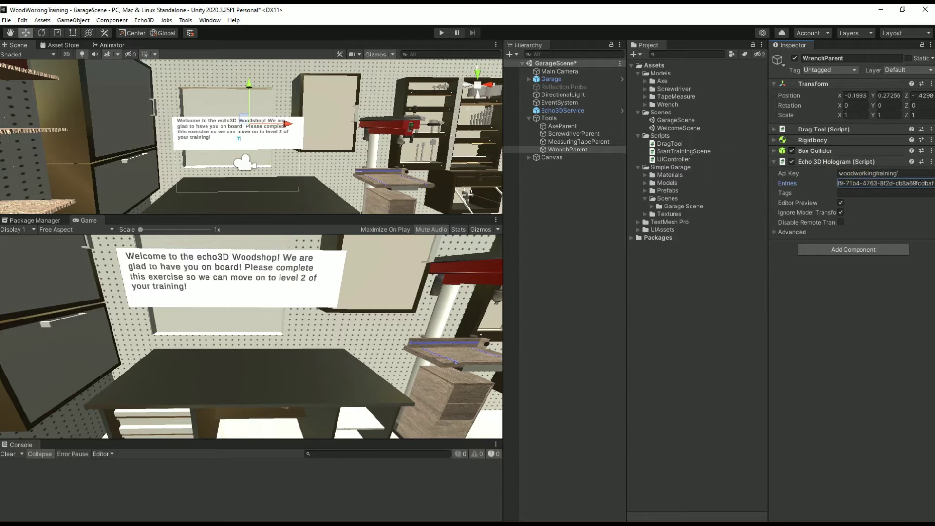
Step: Copy the TapeMeasure entry ID and paste it into MeasuringTapeParent's Entries field
{"action": "key", "text": "alt+Tab"}
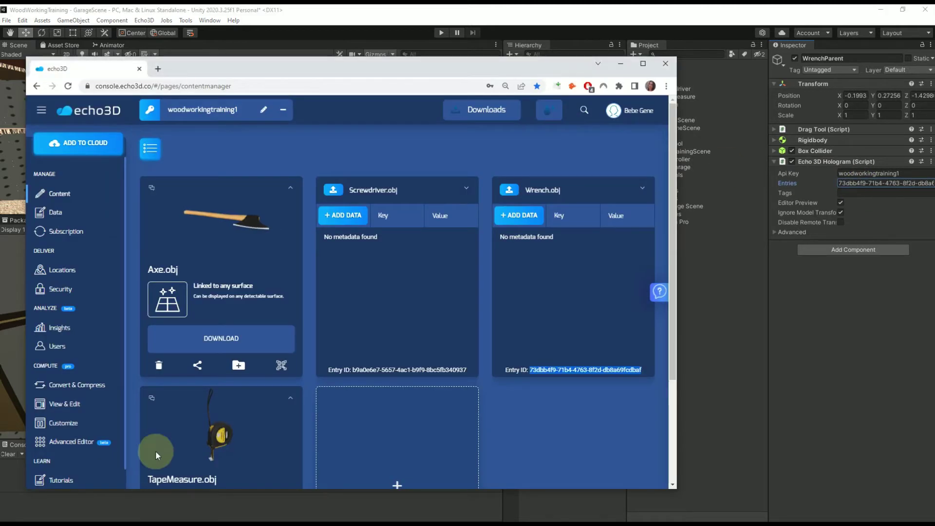
{"action": "scroll", "coordinate": [274, 463], "scroll_direction": "down", "scroll_amount": 1}
{"action": "scroll", "coordinate": [274, 463], "scroll_direction": "down", "scroll_amount": 2}
{"action": "left_click", "coordinate": [292, 301]}
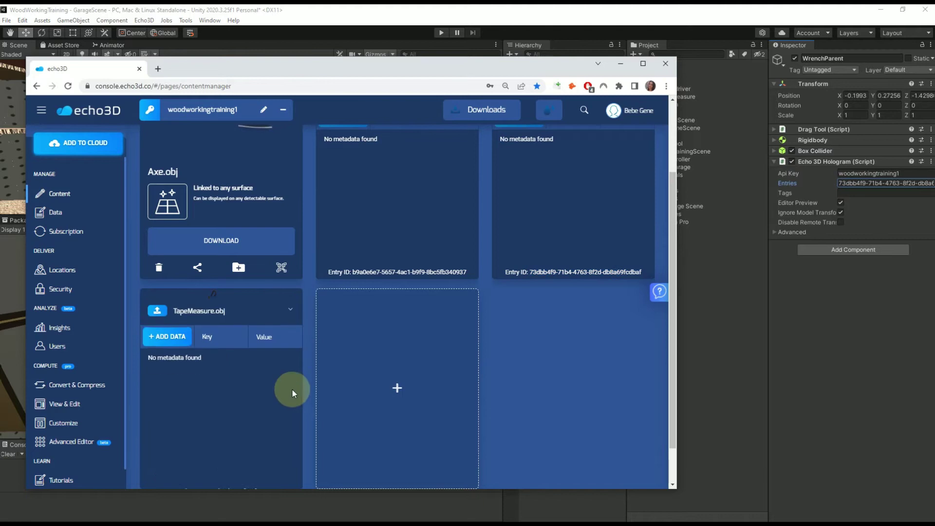
{"action": "scroll", "coordinate": [182, 476], "scroll_direction": "down", "scroll_amount": 1}
{"action": "left_click", "coordinate": [176, 436]}
{"action": "key", "text": "ctrl+c"}
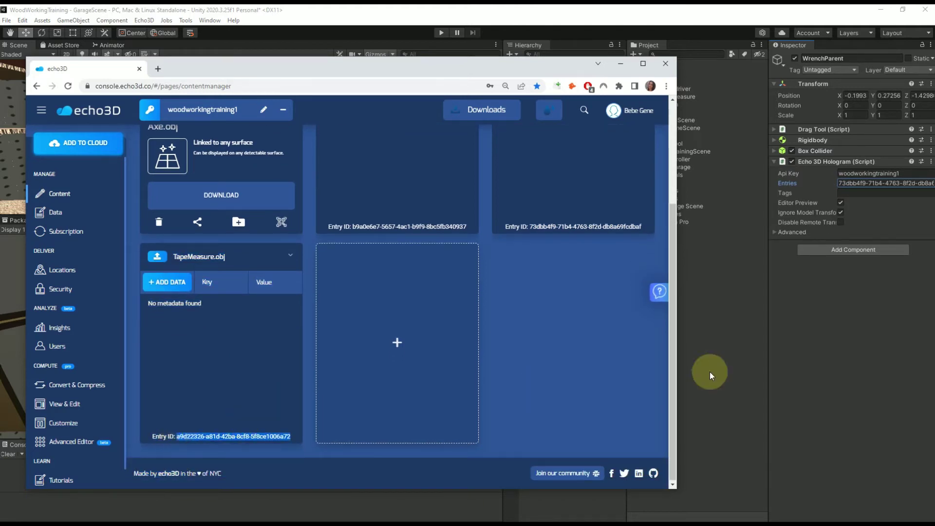
{"action": "left_click", "coordinate": [734, 293]}
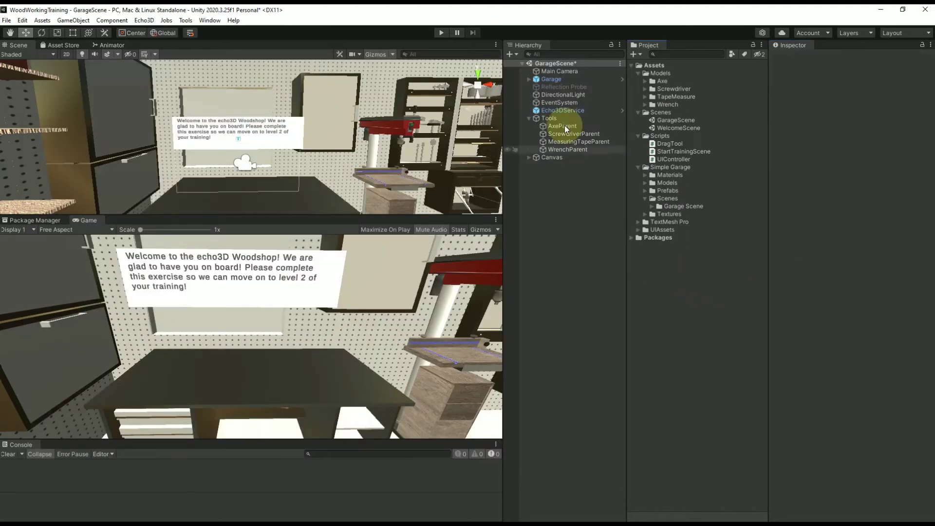
{"action": "left_click", "coordinate": [565, 142]}
{"action": "left_click", "coordinate": [883, 183]}
{"action": "key", "text": "ctrl+v"}
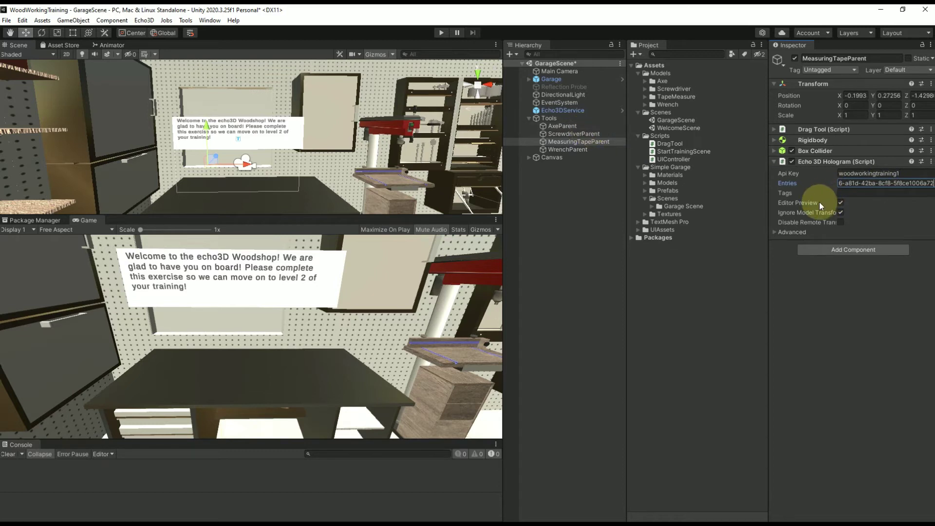
{"action": "mouse_move", "coordinate": [820, 204]}
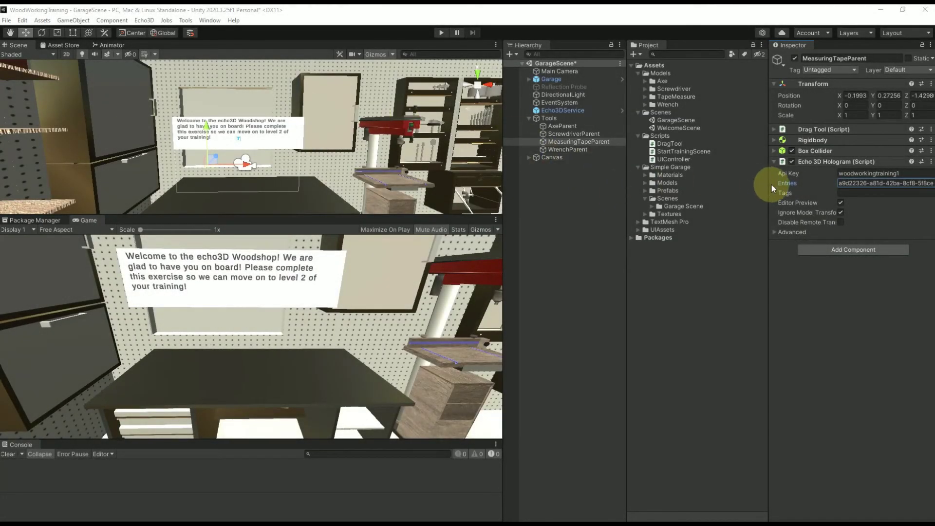
{"action": "mouse_move", "coordinate": [809, 200]}
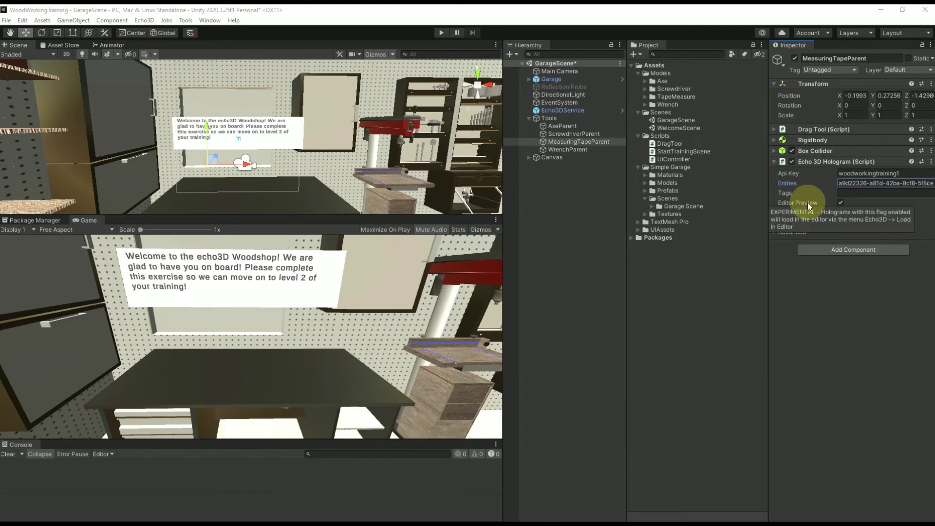
Step: Run Echo3D > Load Editor Holograms and frame the measuring tape in the Scene view
{"action": "left_click", "coordinate": [143, 20]}
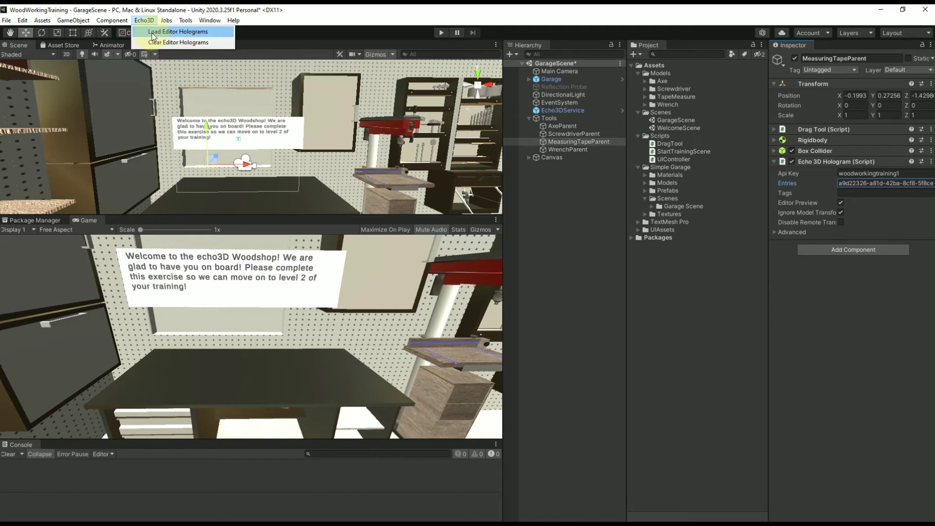
{"action": "left_click", "coordinate": [153, 33]}
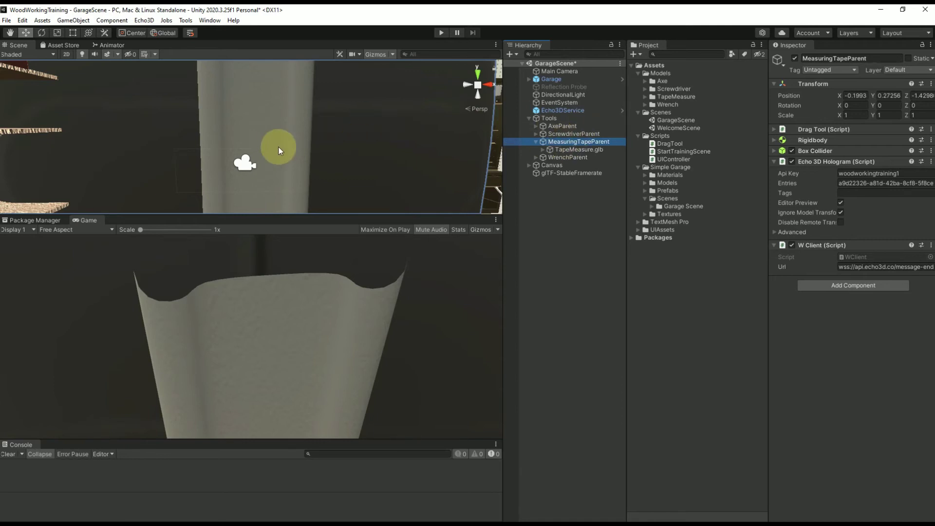
{"action": "key", "text": "f"}
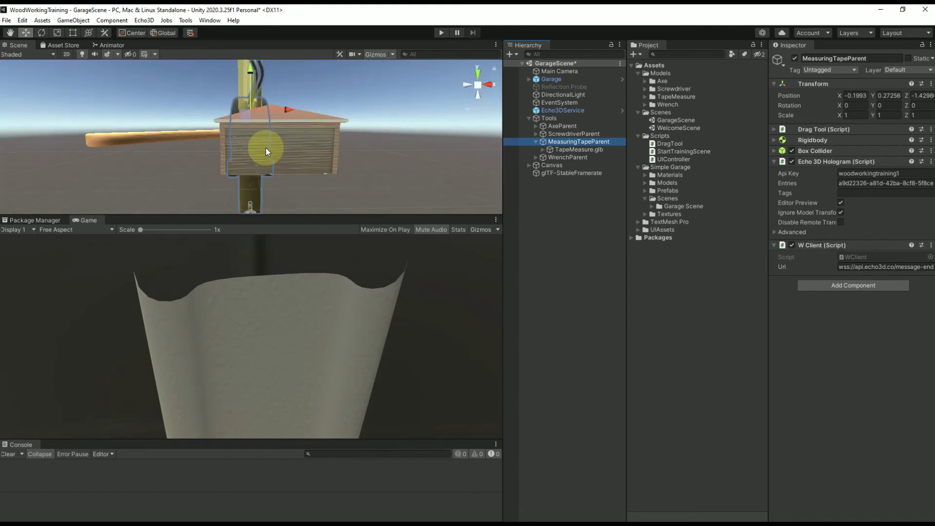
{"action": "scroll", "coordinate": [241, 163], "scroll_direction": "down", "scroll_amount": 3}
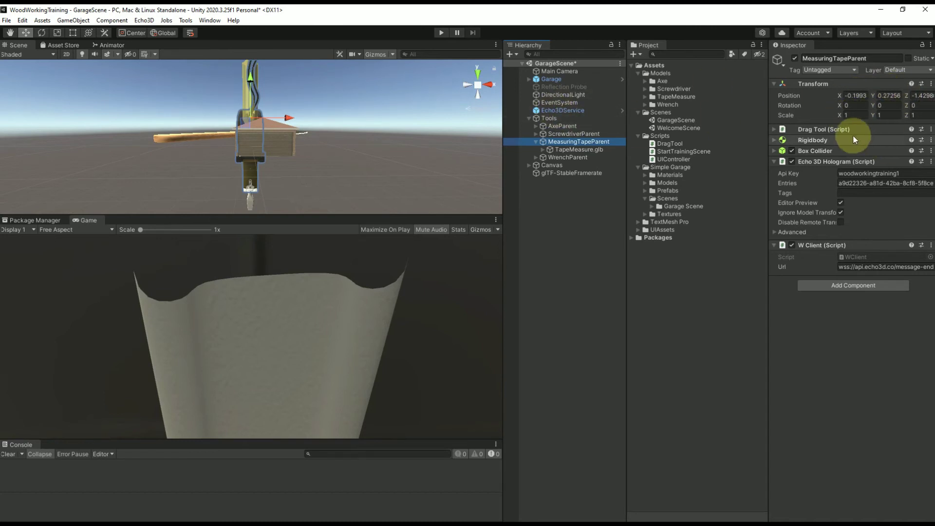
Step: Deactivate ScrewdriverParent, MeasuringTapeParent and WrenchParent together
{"action": "left_click", "coordinate": [853, 115]}
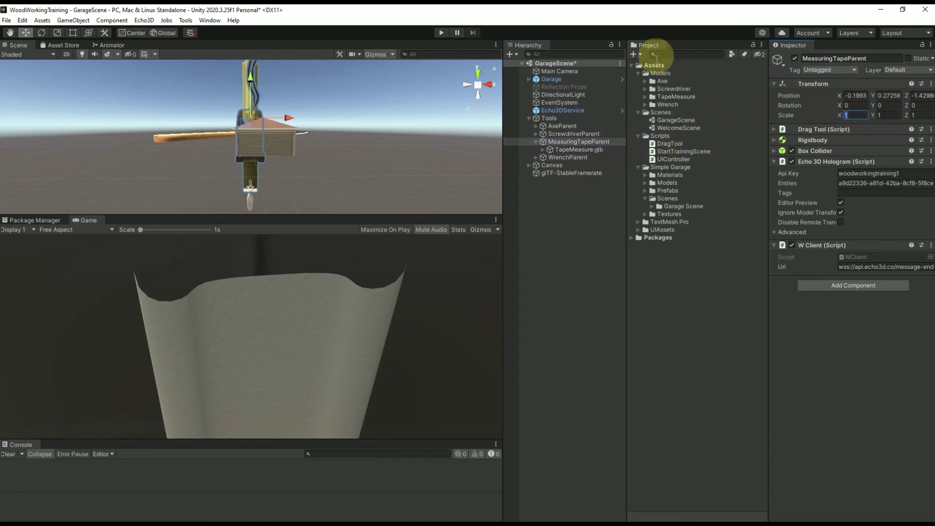
{"action": "left_click", "coordinate": [570, 134]}
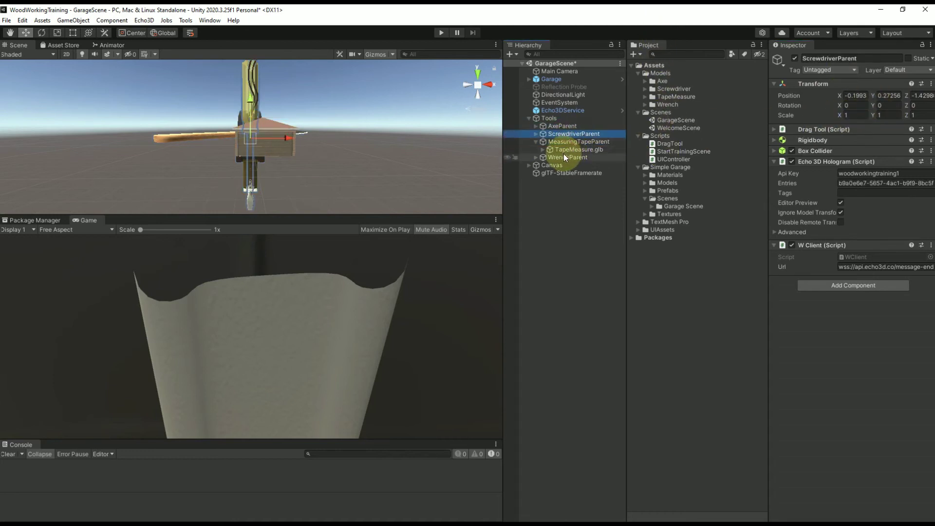
{"action": "left_click", "coordinate": [535, 141]}
{"action": "left_click", "coordinate": [581, 149], "text": "shift"}
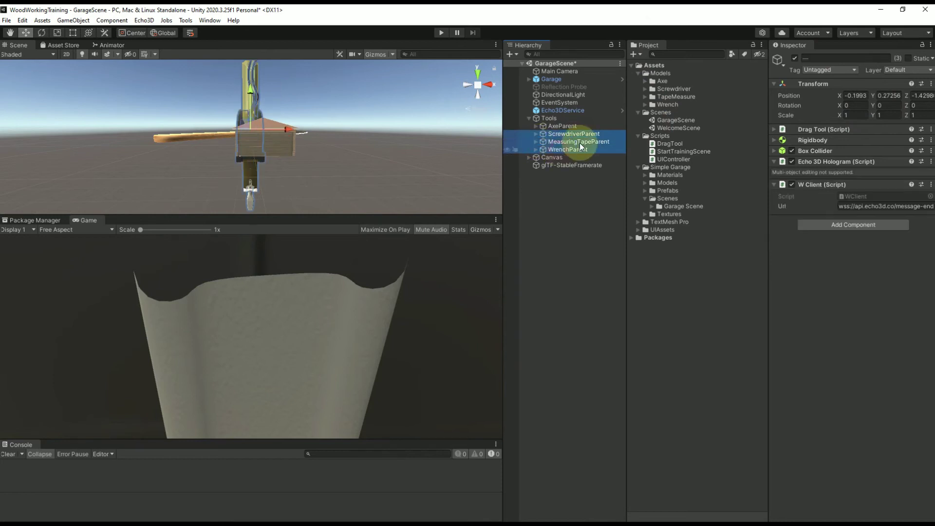
{"action": "left_click", "coordinate": [794, 58]}
Step: Select AxeParent and scale it down uniformly with the Scale tool
{"action": "left_click", "coordinate": [577, 127]}
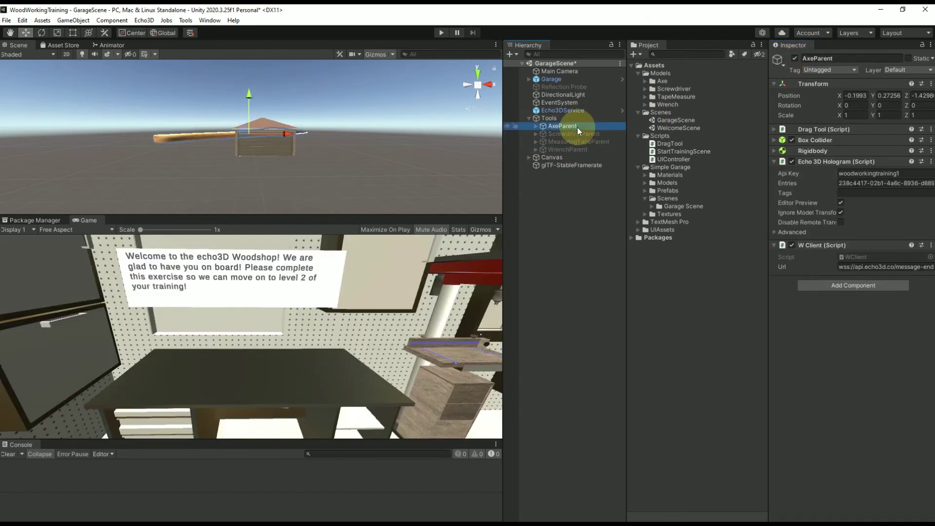
{"action": "key", "text": "r"}
{"action": "left_click", "coordinate": [248, 136]}
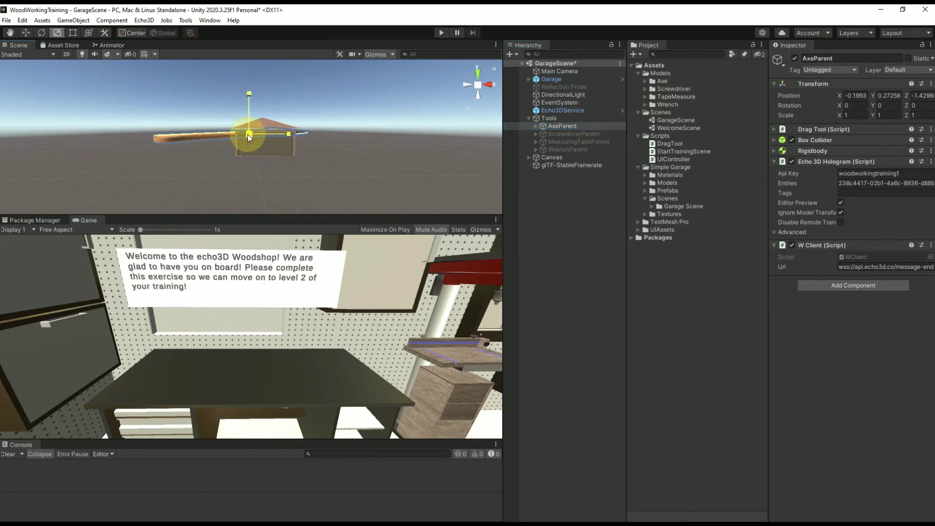
{"action": "left_click_drag", "start_coordinate": [247, 134], "coordinate": [213, 144]}
{"action": "key", "text": "f"}
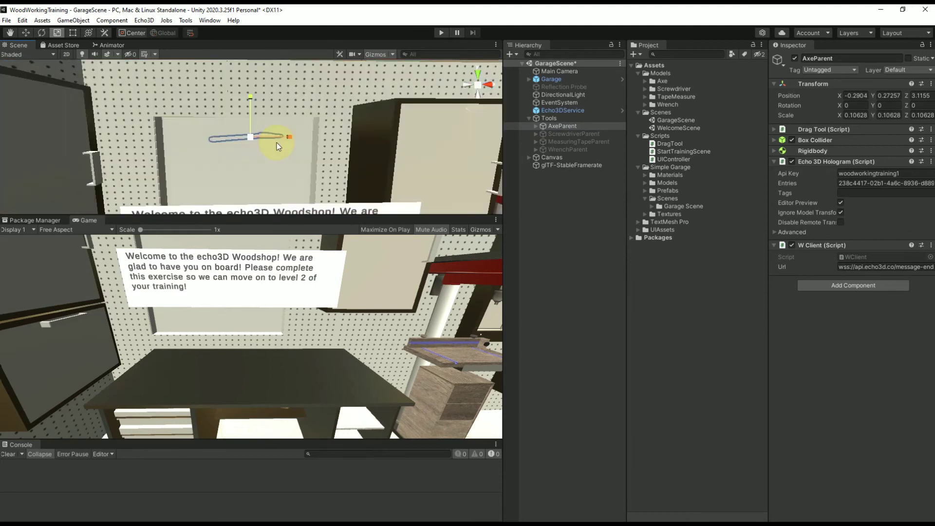
{"action": "scroll", "coordinate": [277, 143], "scroll_direction": "down", "scroll_amount": 5}
{"action": "left_click_drag", "start_coordinate": [250, 137], "coordinate": [281, 139]}
Step: Shrink the axe further to about 0.01923 scale and move it onto the workbench table
{"action": "left_click", "coordinate": [468, 84]}
{"action": "key", "text": "w"}
{"action": "left_click", "coordinate": [488, 85]}
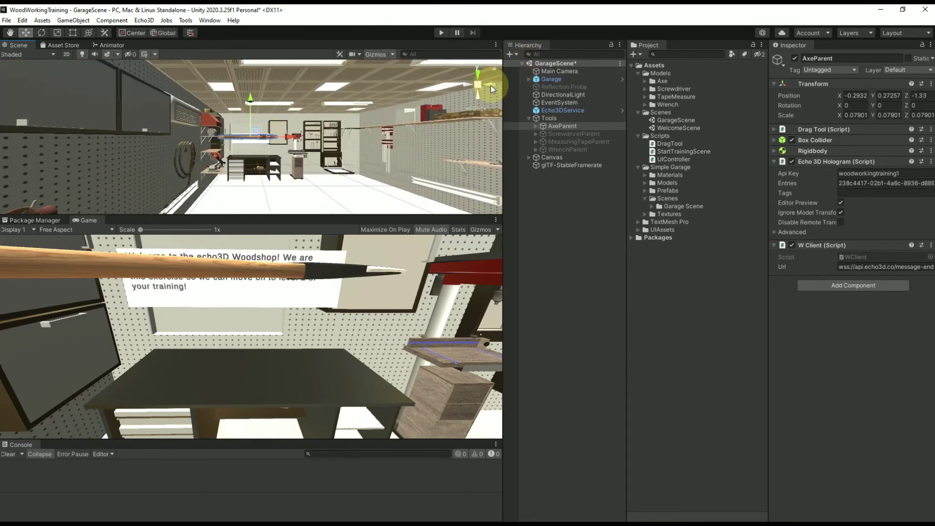
{"action": "right_click_drag", "start_coordinate": [277, 142], "coordinate": [302, 198]}
{"action": "key", "text": "r"}
{"action": "left_click_drag", "start_coordinate": [287, 201], "coordinate": [242, 207]}
{"action": "key", "text": "w"}
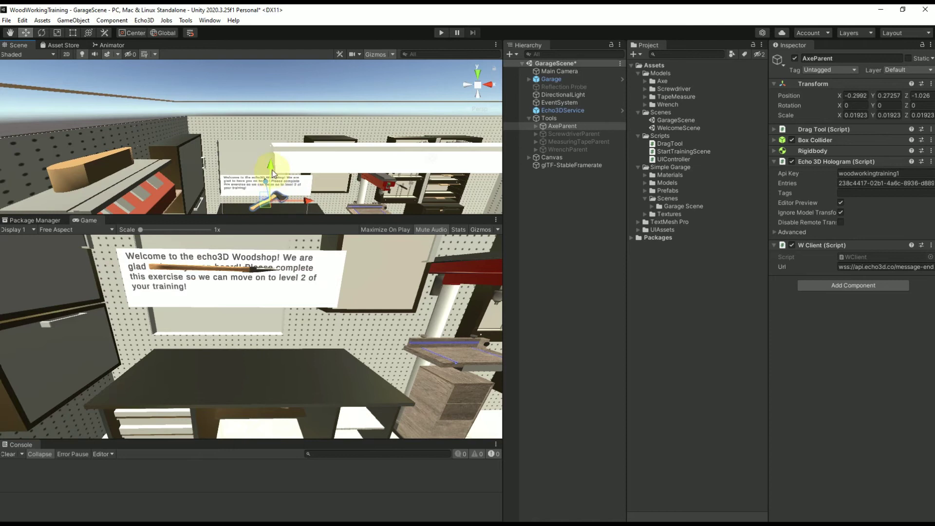
{"action": "left_click_drag", "start_coordinate": [271, 169], "coordinate": [276, 211]}
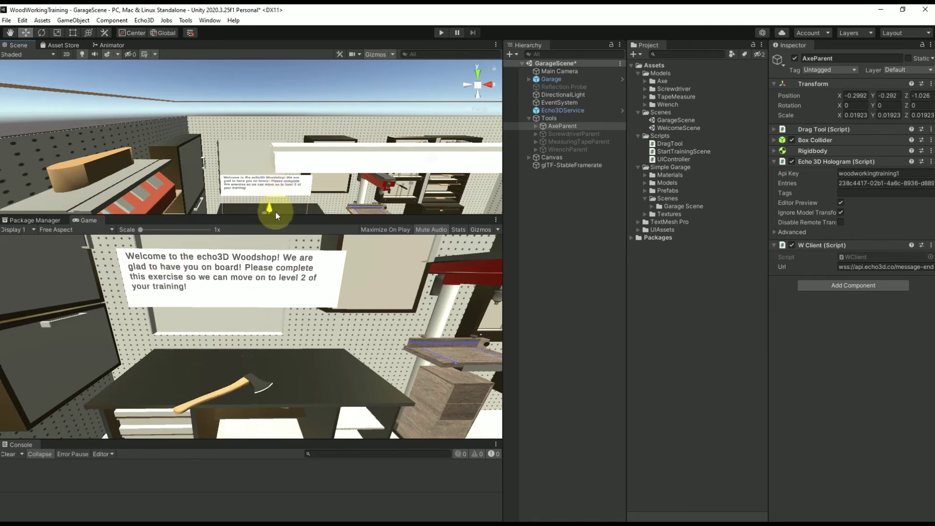
{"action": "middle_click_drag", "start_coordinate": [306, 195], "coordinate": [281, 188]}
{"action": "key", "text": "w"}
{"action": "left_click_drag", "start_coordinate": [253, 168], "coordinate": [255, 171]}
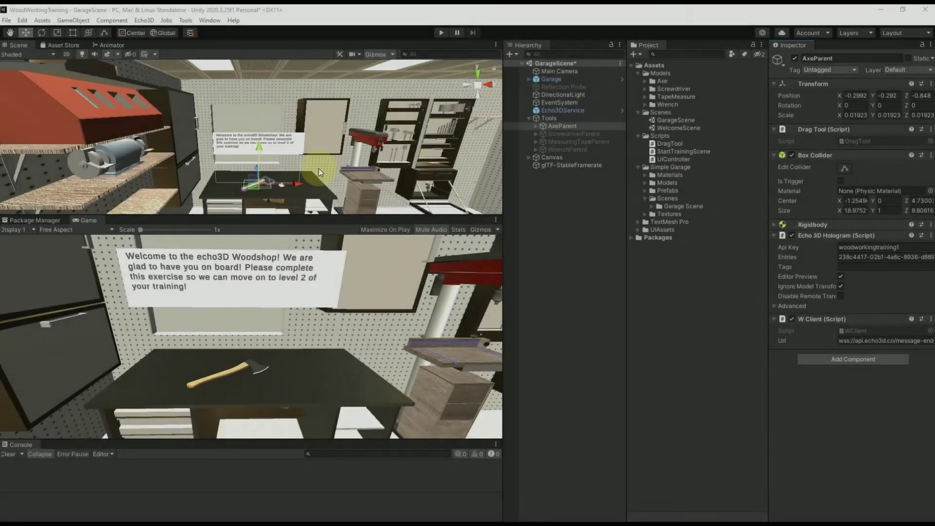
Step: Pan to the workbench, select AxeParent and show its Box Collider bounds with Edit Collider
{"action": "scroll", "coordinate": [312, 180], "scroll_direction": "up", "scroll_amount": 3}
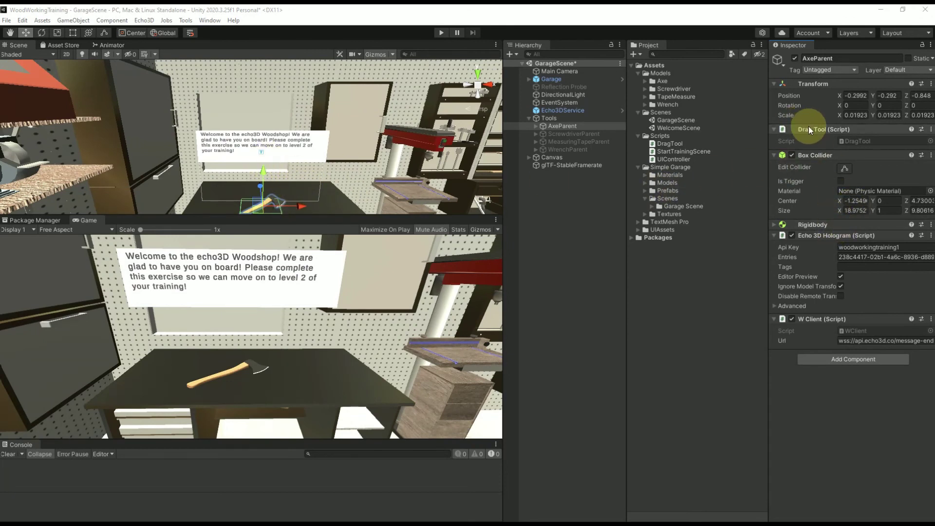
{"action": "left_click", "coordinate": [296, 183]}
{"action": "middle_click_drag", "start_coordinate": [273, 185], "coordinate": [724, 194]}
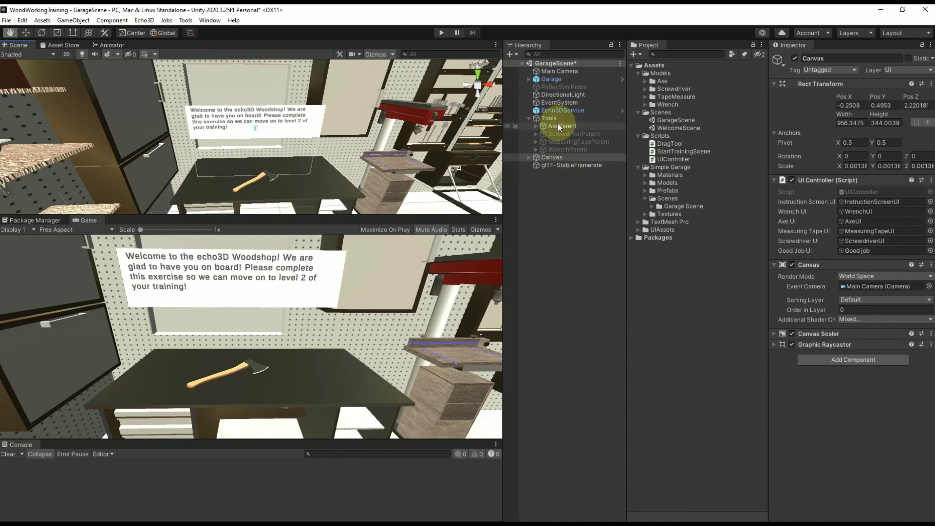
{"action": "left_click", "coordinate": [560, 127]}
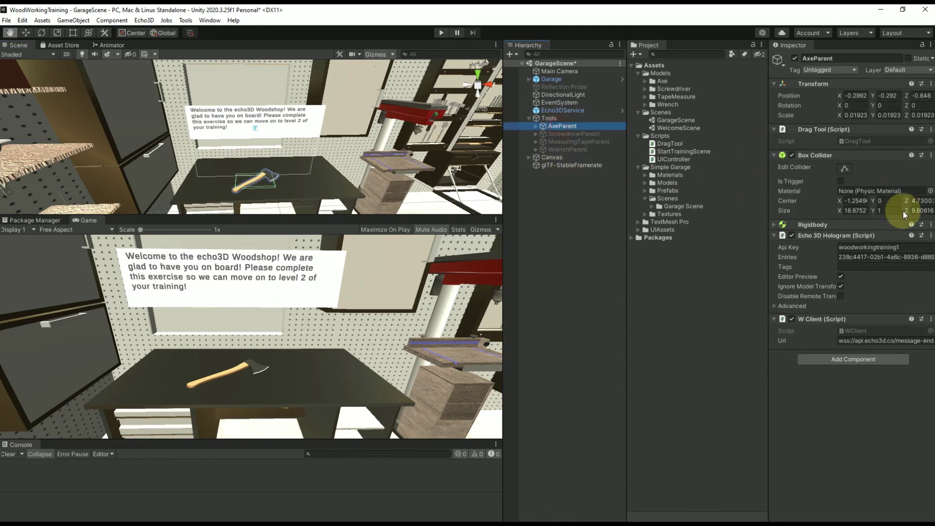
{"action": "left_click", "coordinate": [845, 169]}
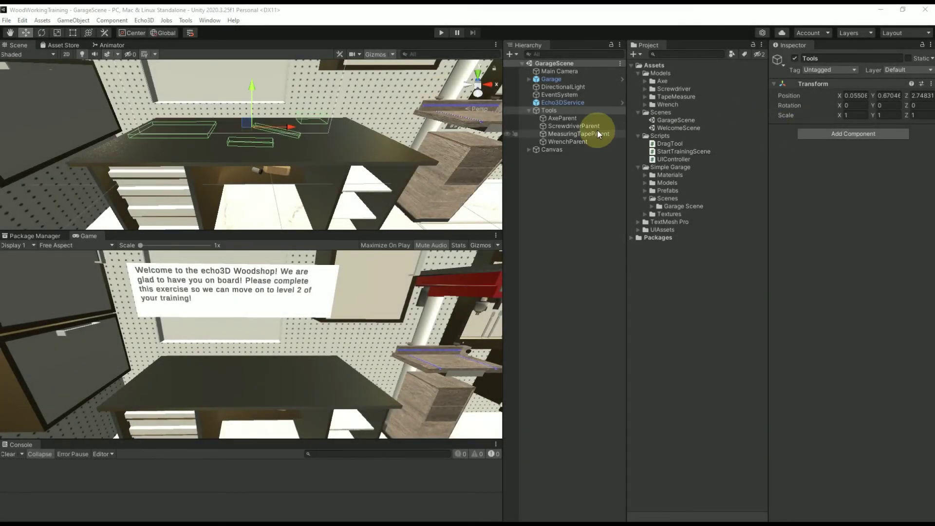
Step: Load WelcomeScene and enter Play mode so GarageScene shows the 'Grab the wrench.' prompt
{"action": "double_click", "coordinate": [678, 128]}
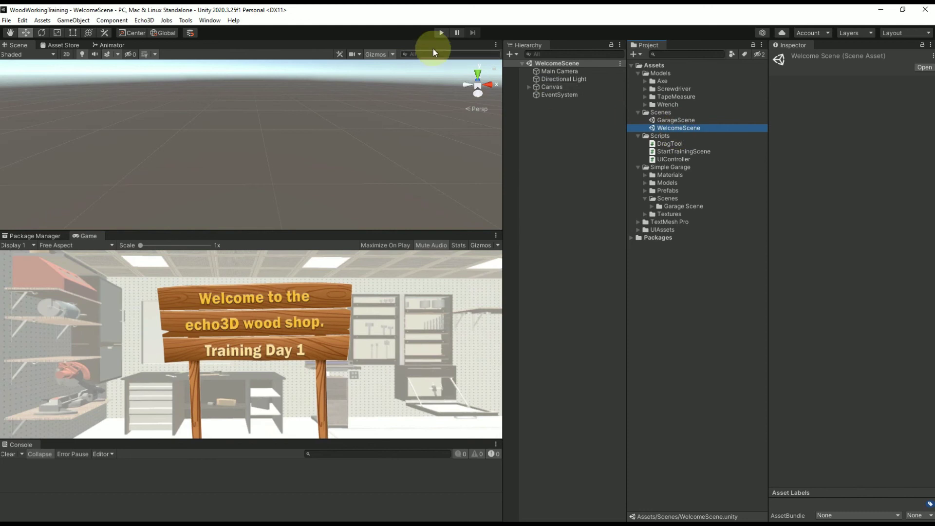
{"action": "left_click", "coordinate": [440, 32]}
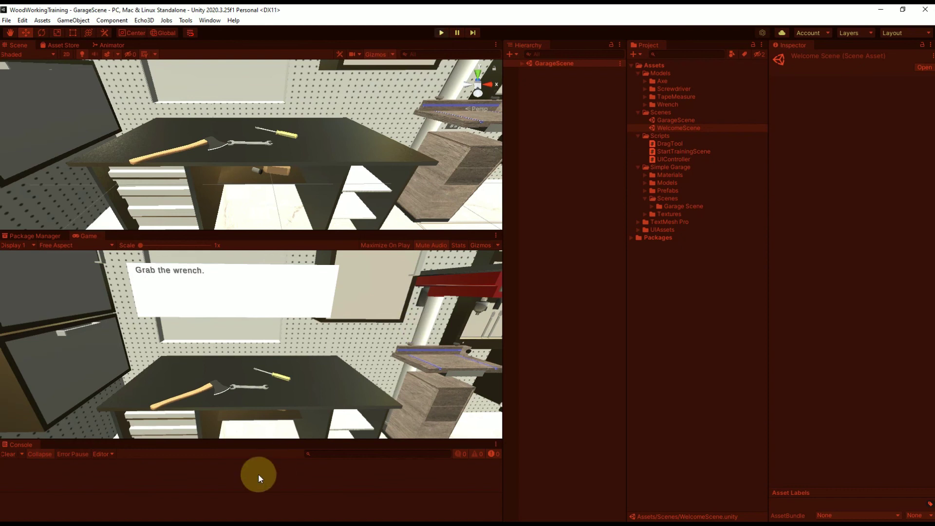
Step: Pick up the wrench, axe, measuring tape and screwdriver from the workbench to reach level 2
{"action": "left_click_drag", "start_coordinate": [251, 385], "coordinate": [252, 341]}
{"action": "left_click", "coordinate": [216, 384]}
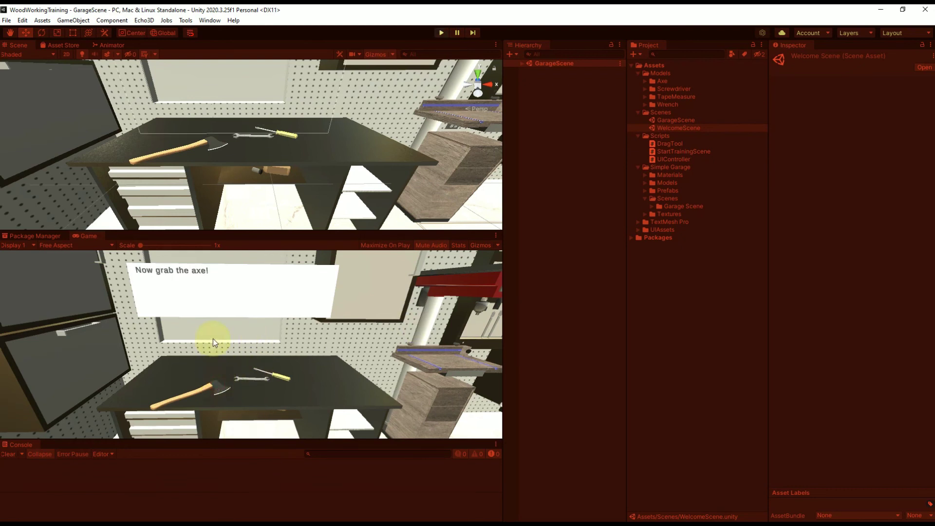
{"action": "left_click_drag", "start_coordinate": [196, 399], "coordinate": [189, 340]}
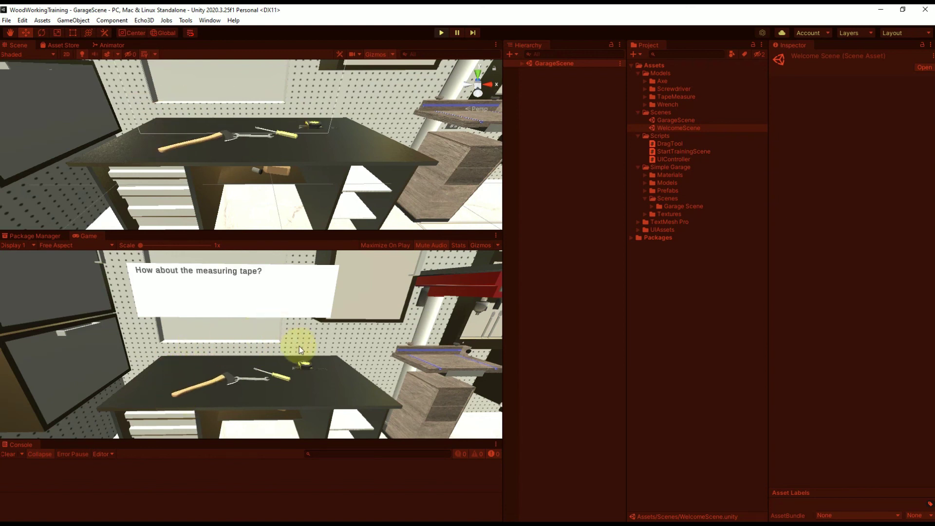
{"action": "left_click_drag", "start_coordinate": [302, 362], "coordinate": [305, 337]}
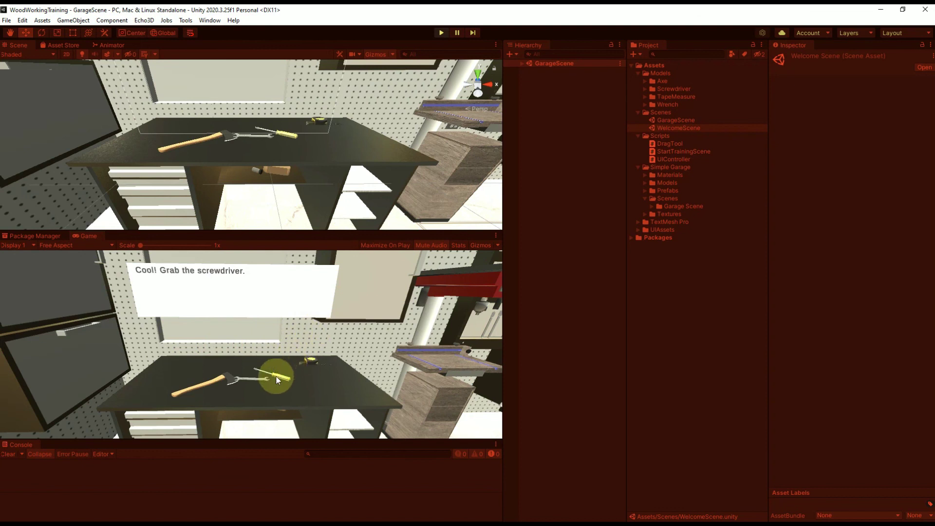
{"action": "left_click_drag", "start_coordinate": [274, 377], "coordinate": [287, 353]}
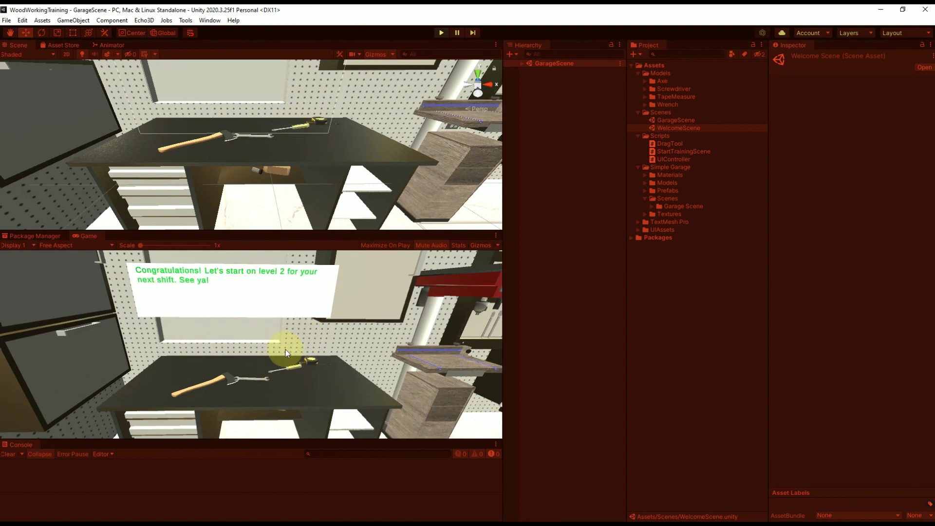